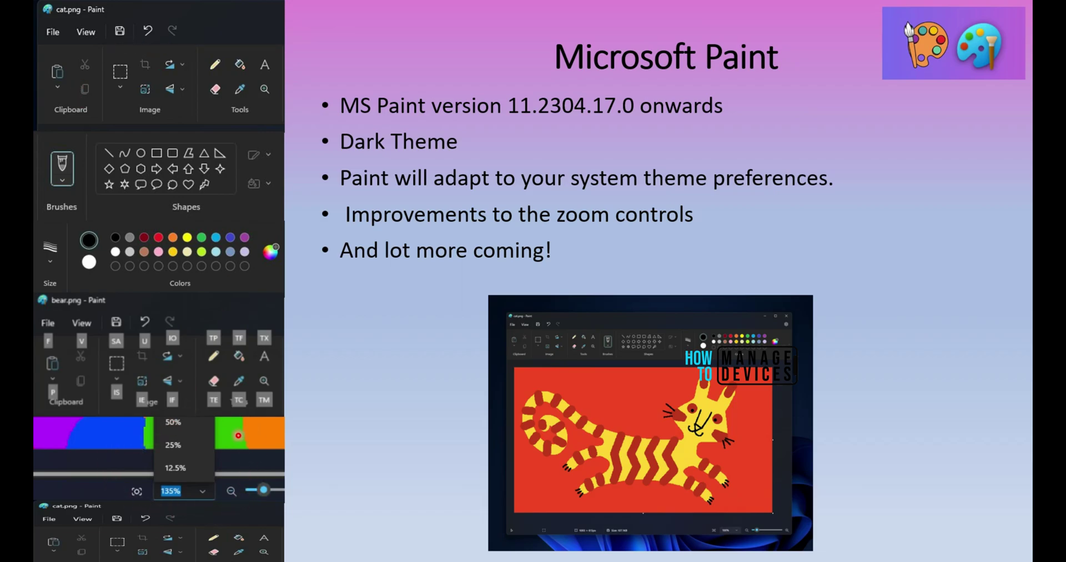
# Step: Underline 'zoom improvements' in the Paint article headline and scroll down through the post
pyautogui.press('Right')
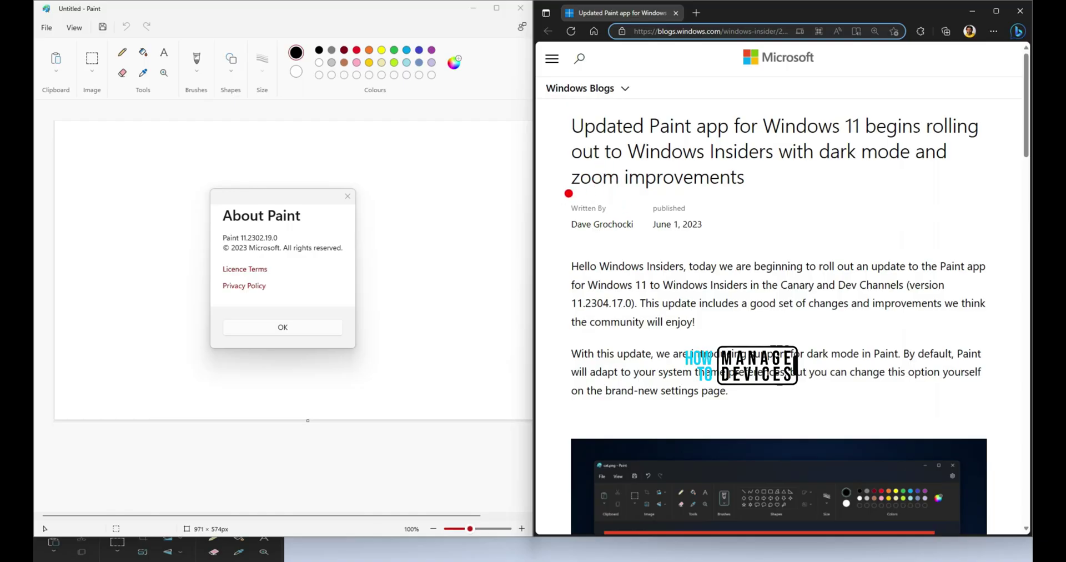
pyautogui.moveTo(568, 193)
pyautogui.mouseDown()
pyautogui.moveTo(714, 192)
pyautogui.moveTo(772, 207)
pyautogui.mouseUp()
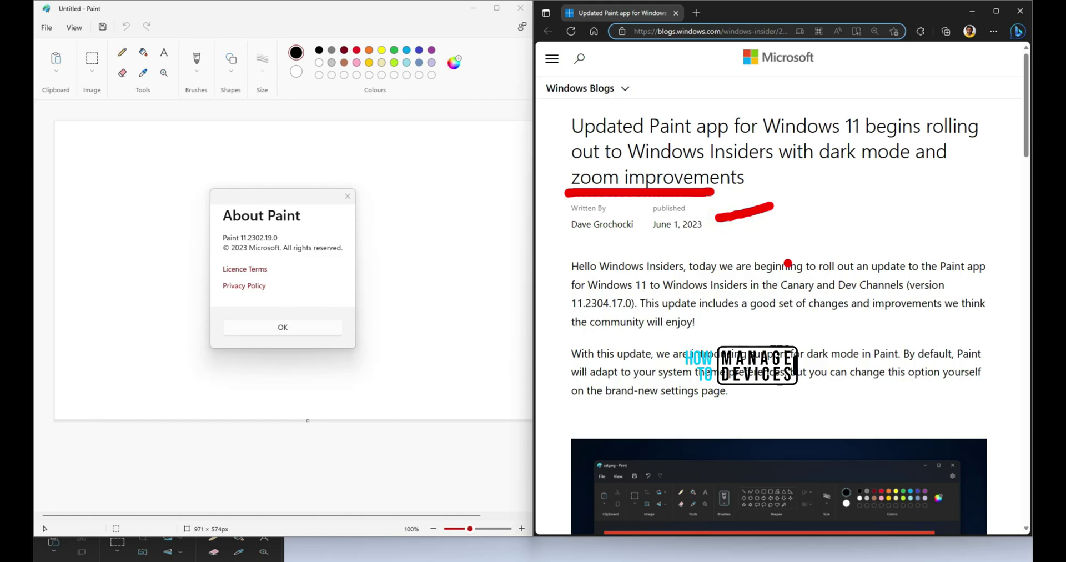
pyautogui.scroll(-2, 789, 272)
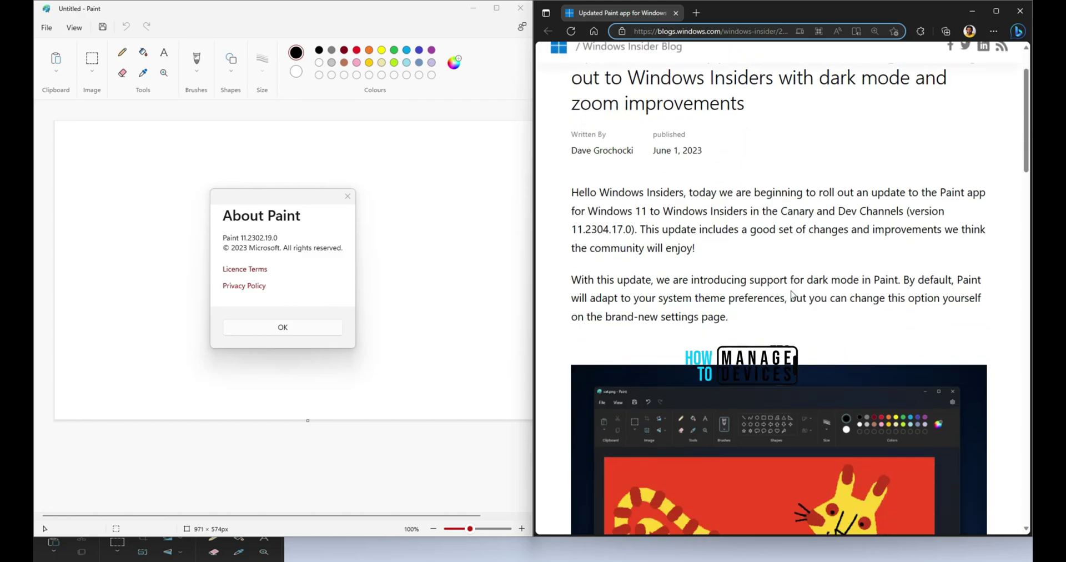
pyautogui.scroll(-1, 791, 283)
pyautogui.scroll(-1, 795, 293)
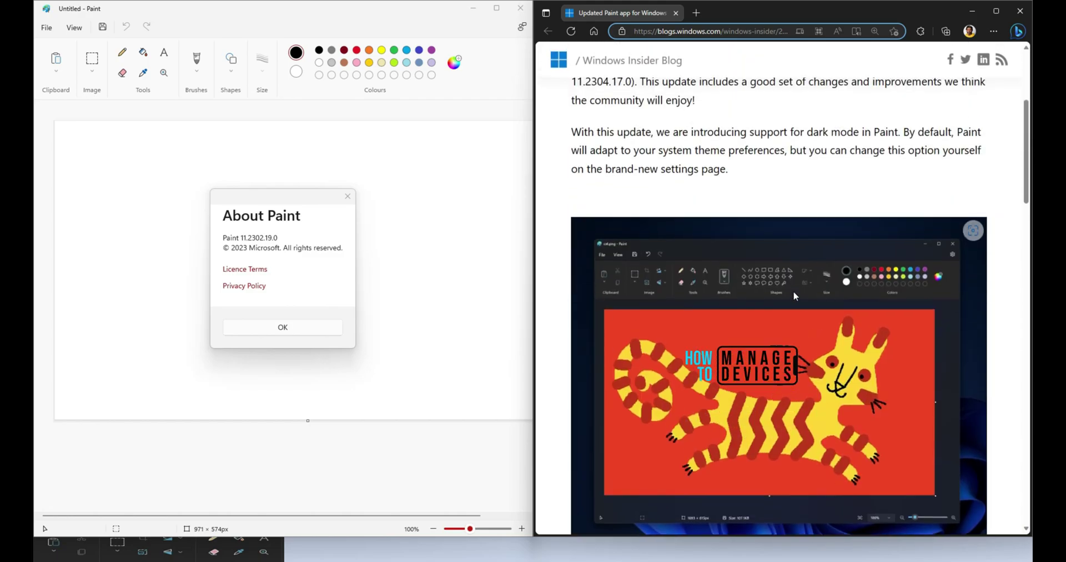
pyautogui.scroll(-1, 755, 304)
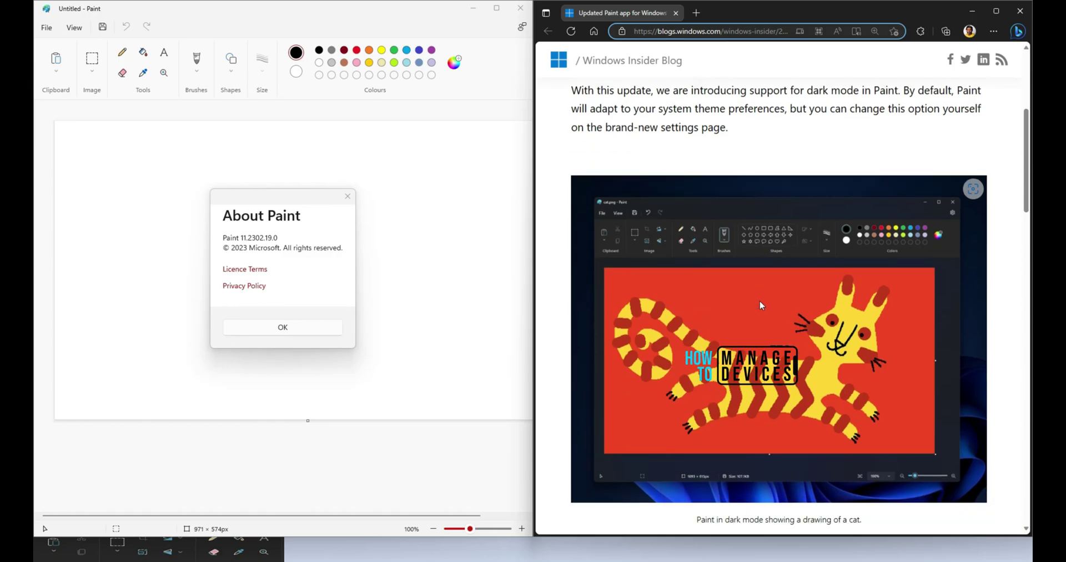
pyautogui.scroll(-2, 756, 305)
pyautogui.scroll(-3, 761, 305)
pyautogui.scroll(-1, 764, 305)
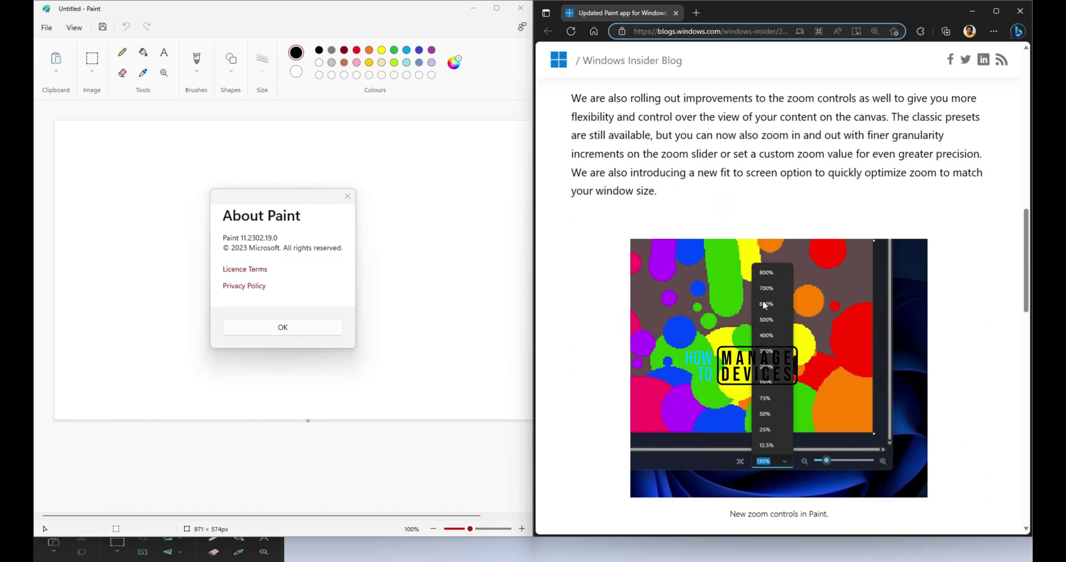
pyautogui.scroll(-2, 765, 304)
pyautogui.scroll(-2, 766, 303)
pyautogui.scroll(-1, 767, 303)
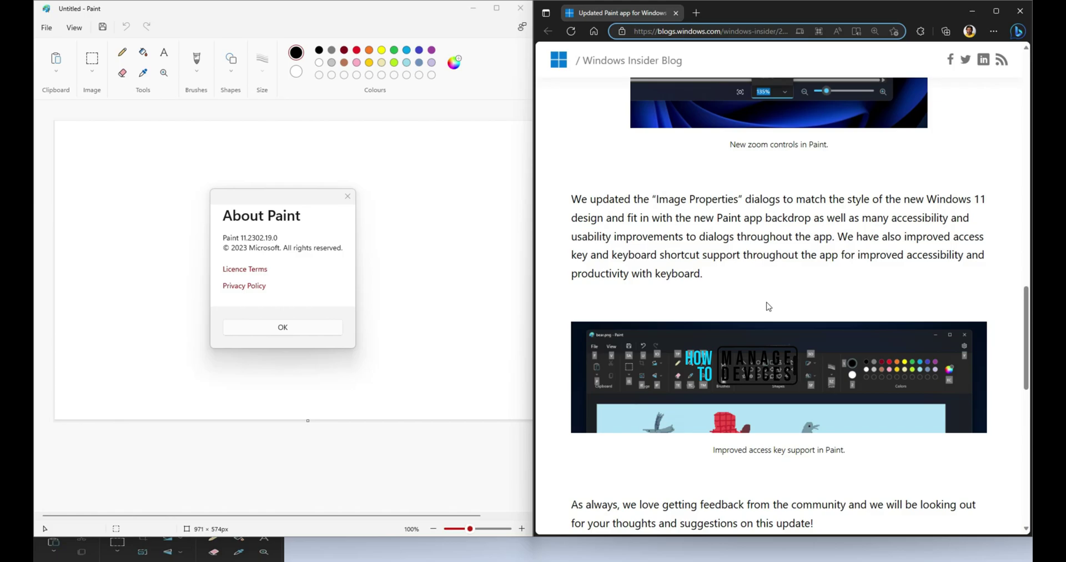
# Step: Underline the Image Properties and 'improved accessibility' phrases, then clear them and circle the Paint version
pyautogui.moveTo(653, 214); pyautogui.dragTo(975, 210)
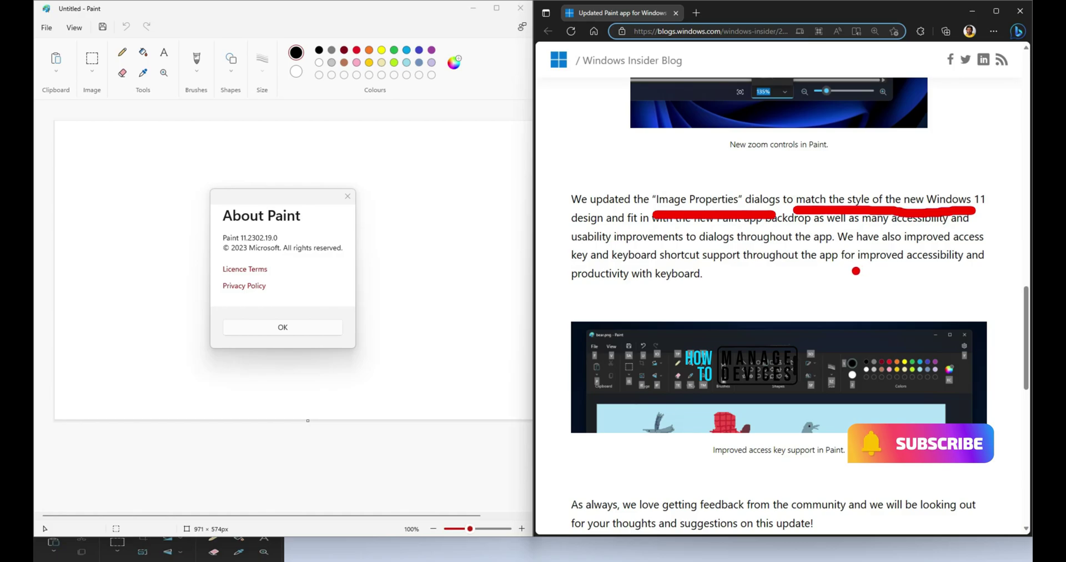
pyautogui.moveTo(856, 271); pyautogui.dragTo(960, 270)
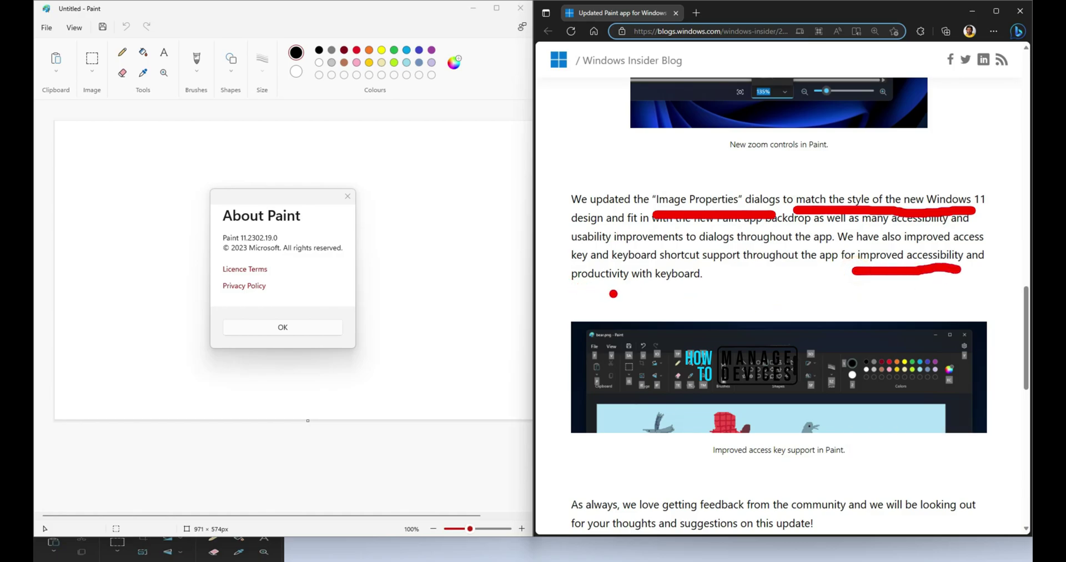
pyautogui.press('Escape')
pyautogui.moveTo(342, 175); pyautogui.dragTo(406, 223)
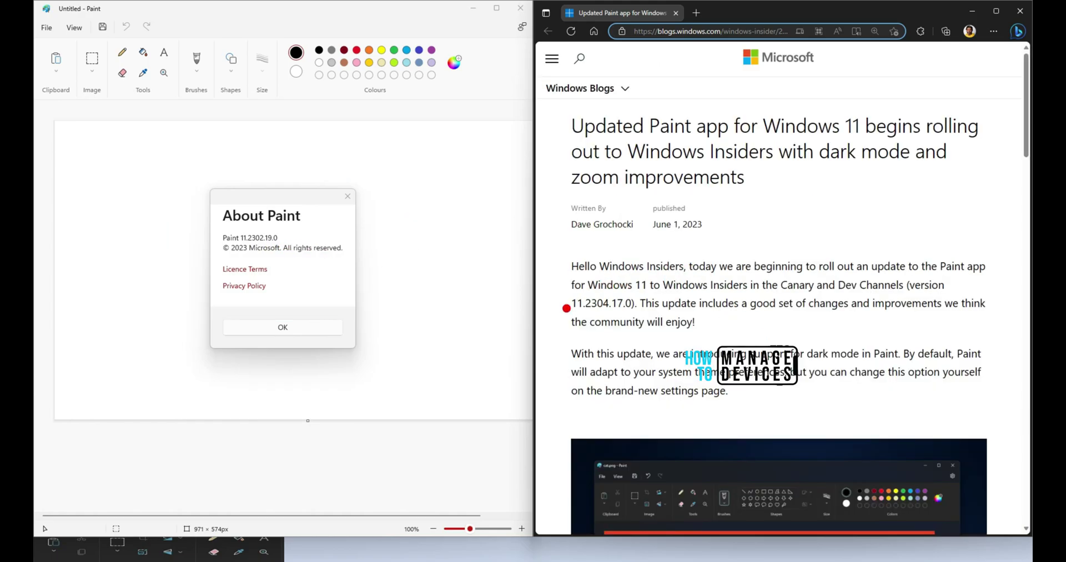
# Step: Mark version 11.2304.17.0, open the installed Paint result's Store page, and start its update
pyautogui.moveTo(564, 312); pyautogui.dragTo(642, 313)
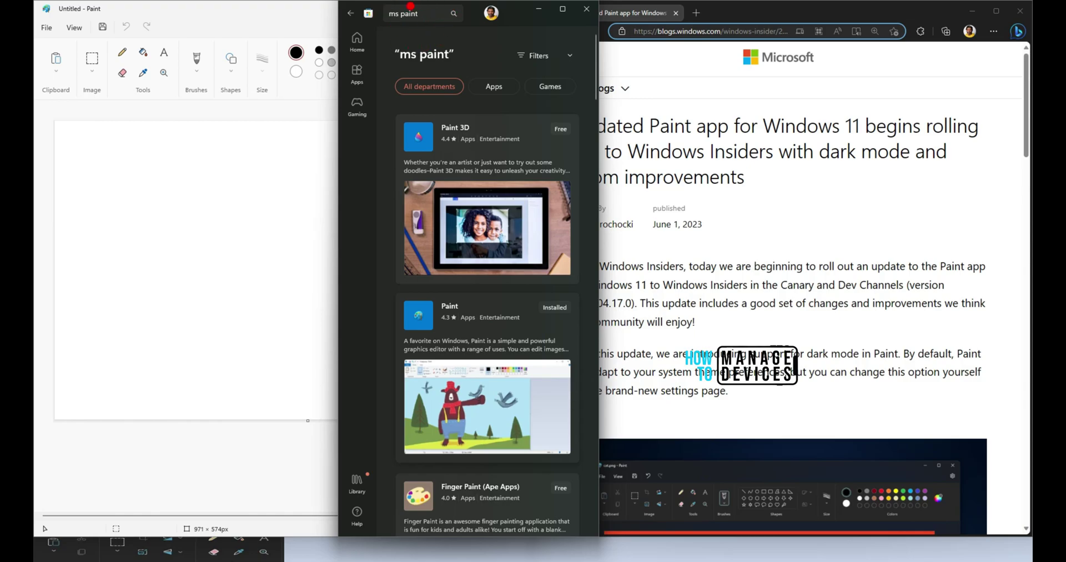
pyautogui.moveTo(474, 297)
pyautogui.mouseDown()
pyautogui.moveTo(398, 356)
pyautogui.moveTo(490, 272)
pyautogui.mouseUp()
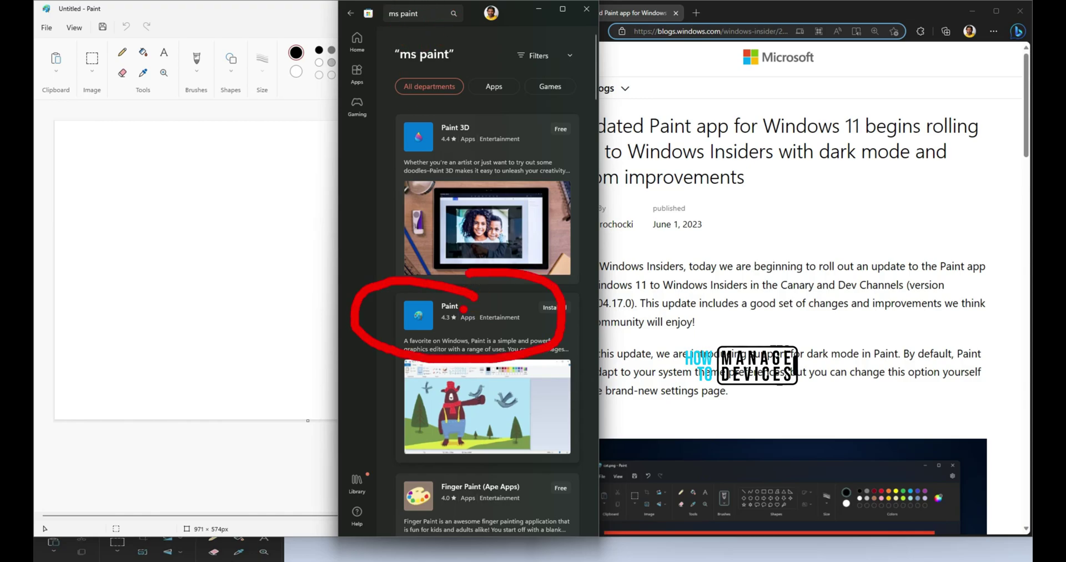
pyautogui.click(481, 314)
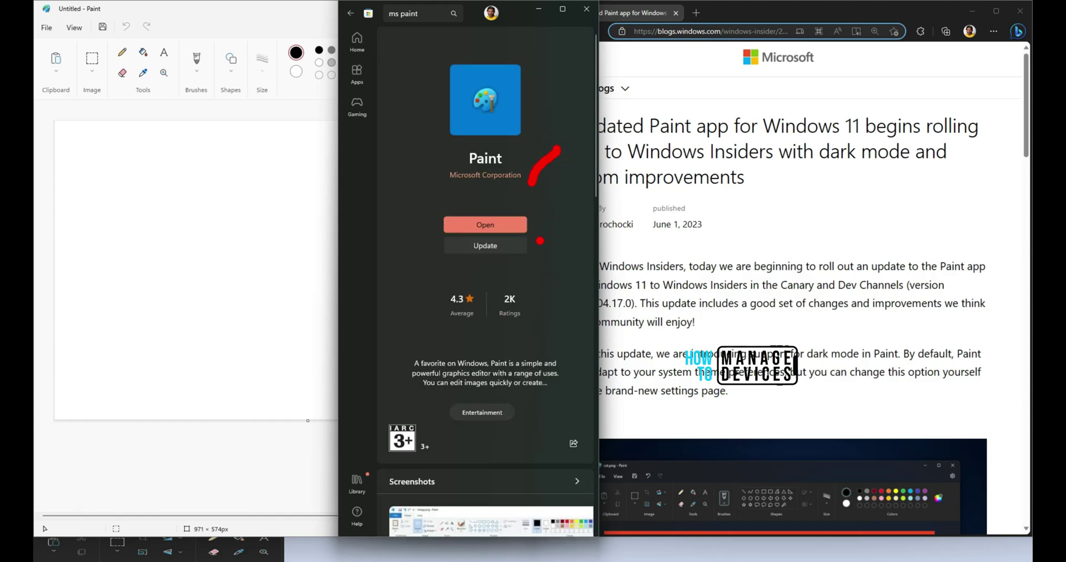
pyautogui.click(487, 248)
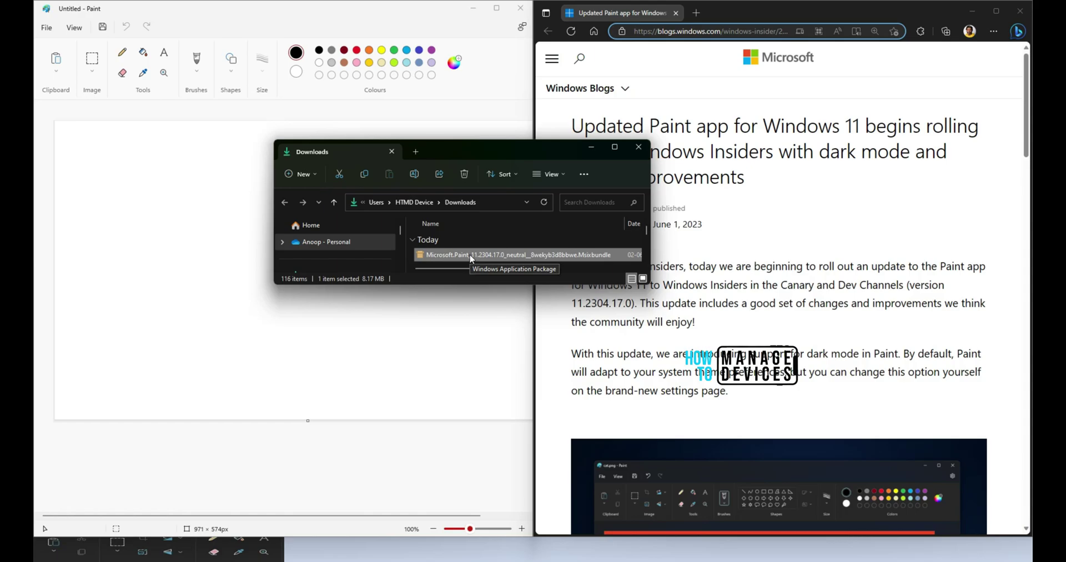
# Step: Run the downloaded Paint .Msixbundle and confirm Update in the Update Paint? dialog
pyautogui.doubleClick(471, 259)
pyautogui.moveTo(308, 103); pyautogui.dragTo(333, 224)
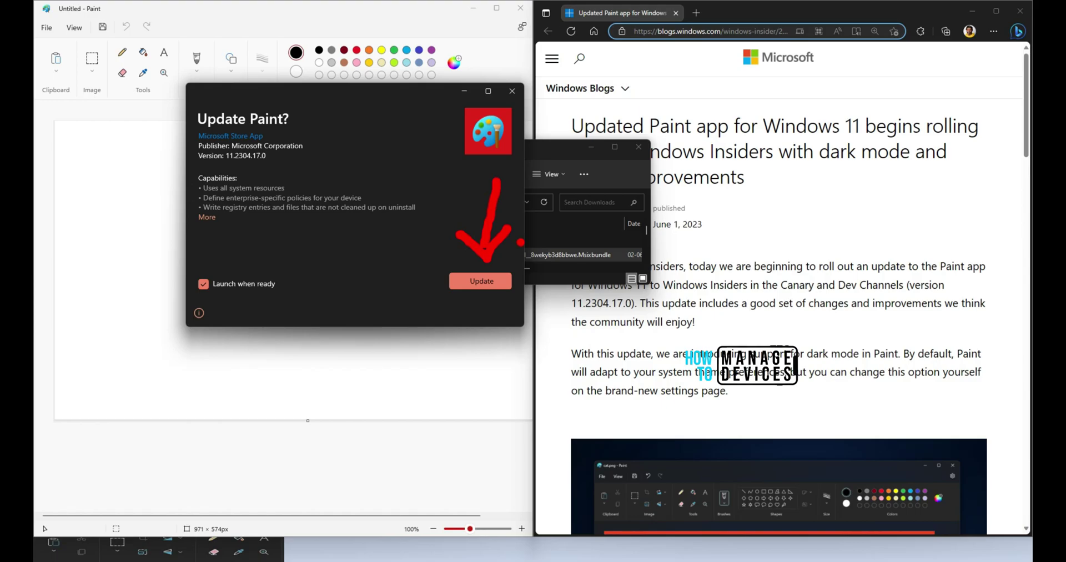
pyautogui.click(481, 281)
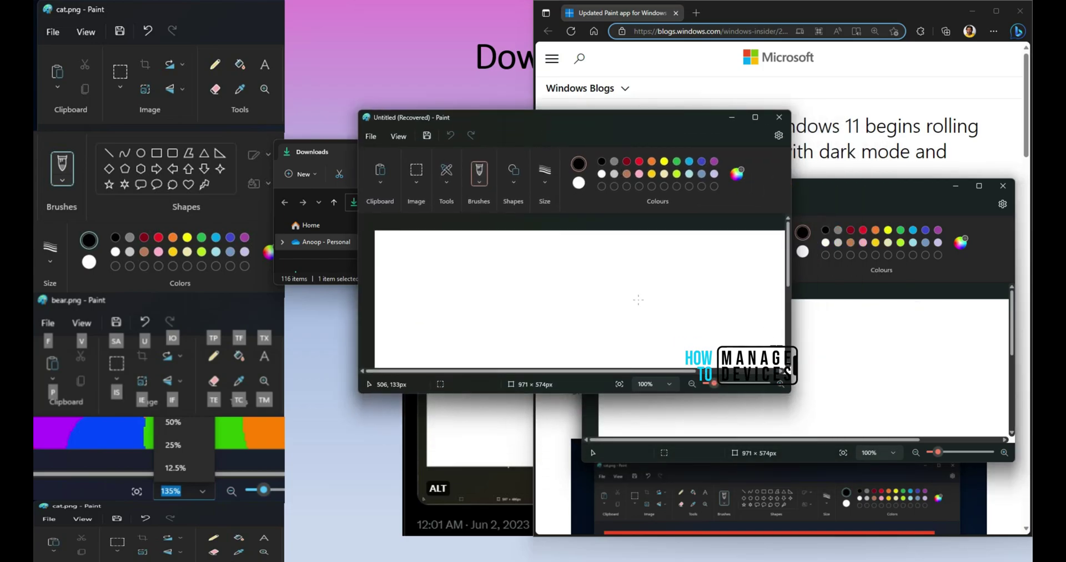
# Step: Maximize the recovered Paint window and try two zoom levels on the blank canvas
pyautogui.click(755, 117)
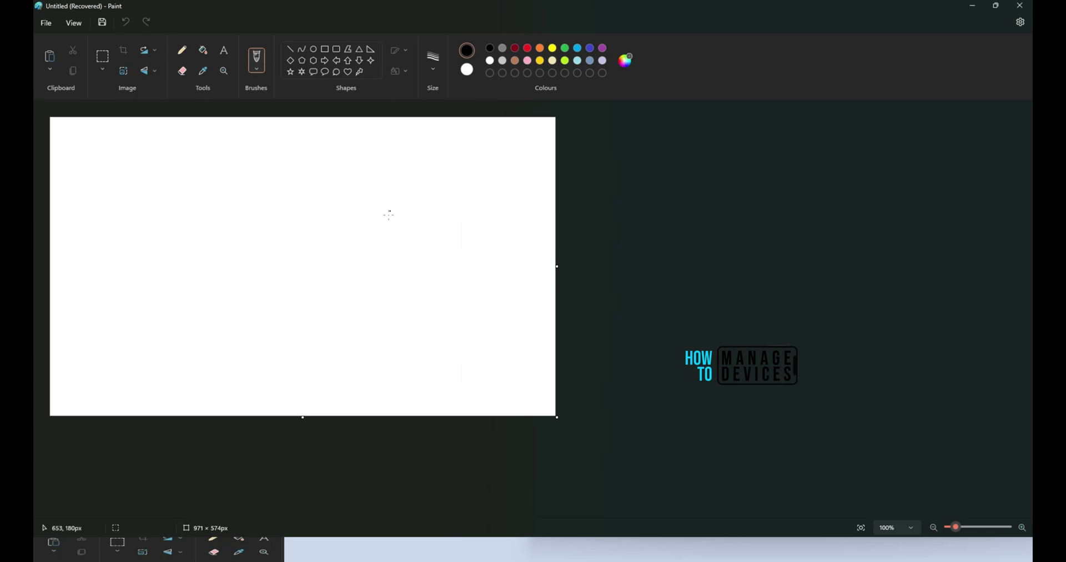
pyautogui.click(916, 532)
pyautogui.click(900, 406)
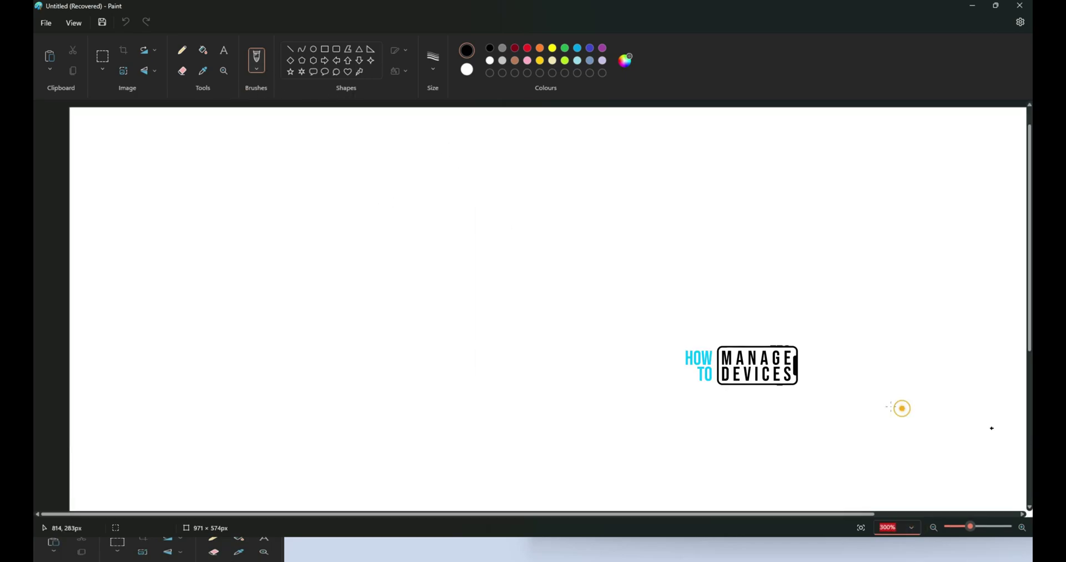
pyautogui.click(915, 531)
pyautogui.click(899, 425)
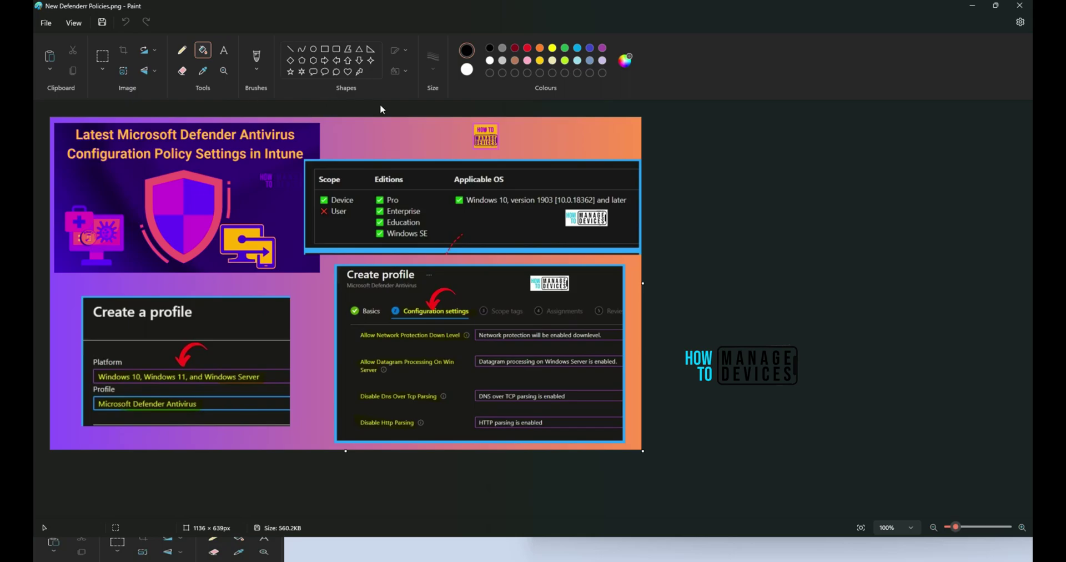
pyautogui.click(897, 527)
pyautogui.click(898, 419)
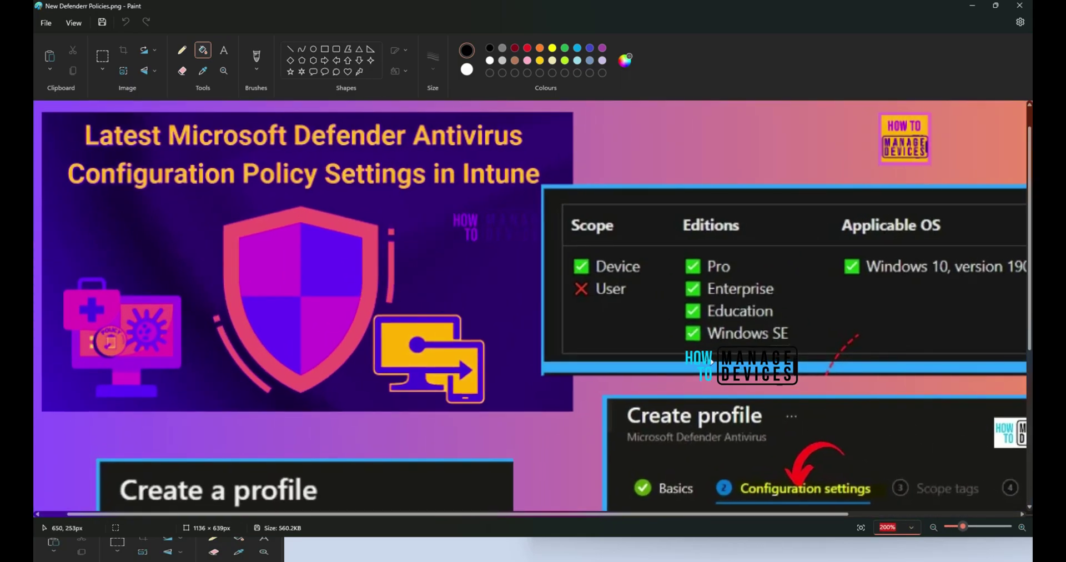
pyautogui.click(506, 298)
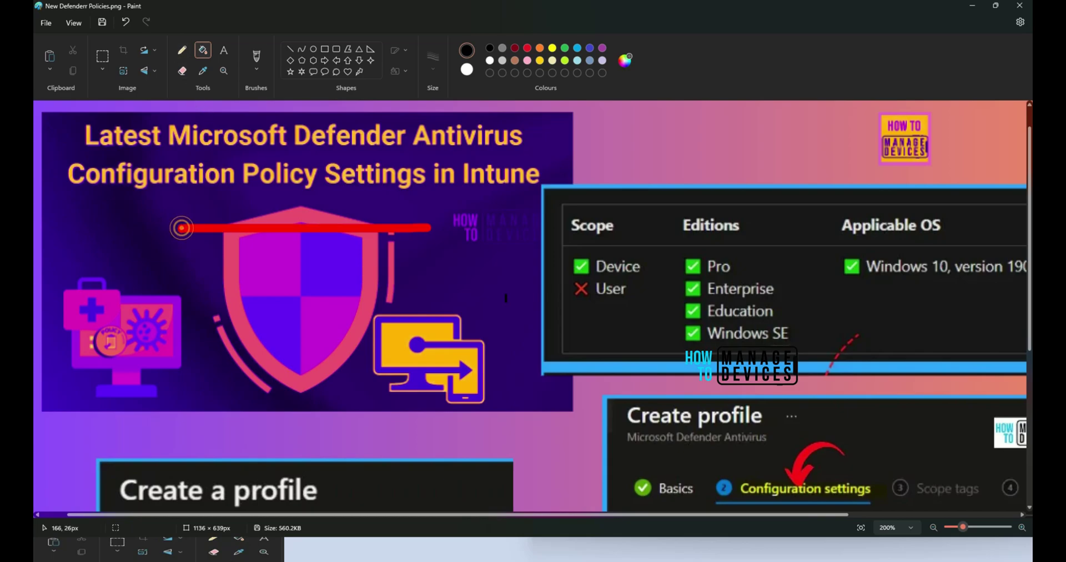
pyautogui.moveTo(909, 403)
pyautogui.mouseDown()
pyautogui.moveTo(905, 492)
pyautogui.moveTo(876, 485)
pyautogui.moveTo(953, 548)
pyautogui.moveTo(936, 480)
pyautogui.mouseUp()
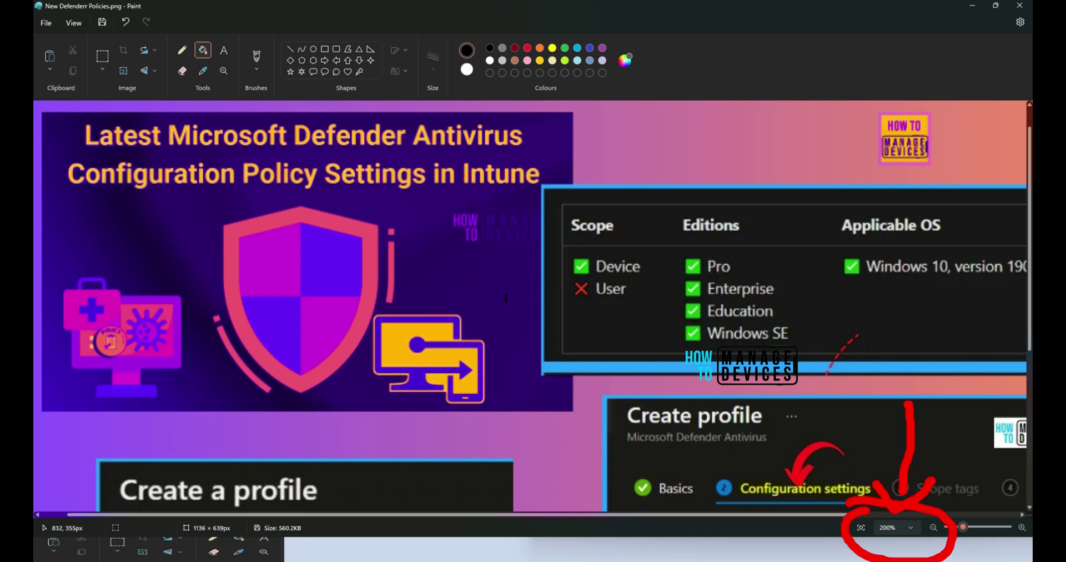
pyautogui.click(894, 528)
pyautogui.click(891, 438)
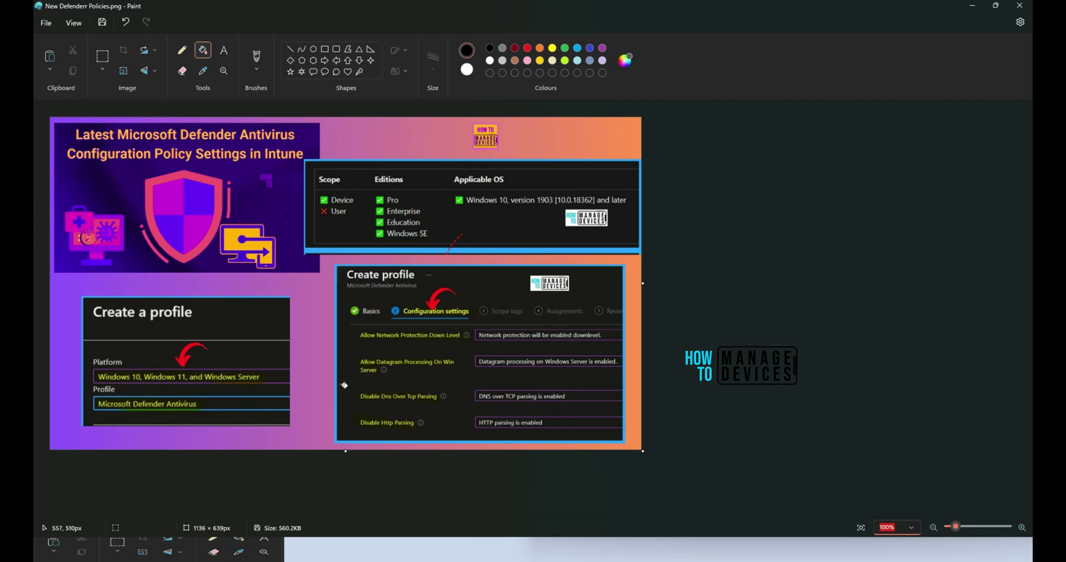
# Step: Add 'HTMD' text above the table and make it bold and italic
pyautogui.click(225, 50)
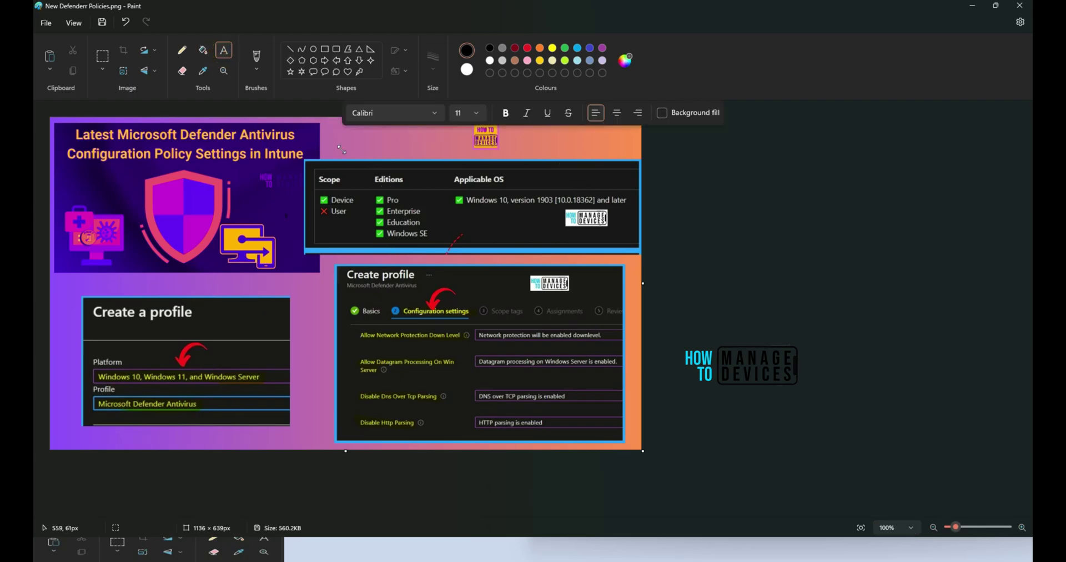
pyautogui.moveTo(341, 149); pyautogui.dragTo(403, 165)
pyautogui.write('HTMD')
pyautogui.moveTo(371, 156); pyautogui.dragTo(343, 153)
pyautogui.click(506, 112)
pyautogui.click(547, 112)
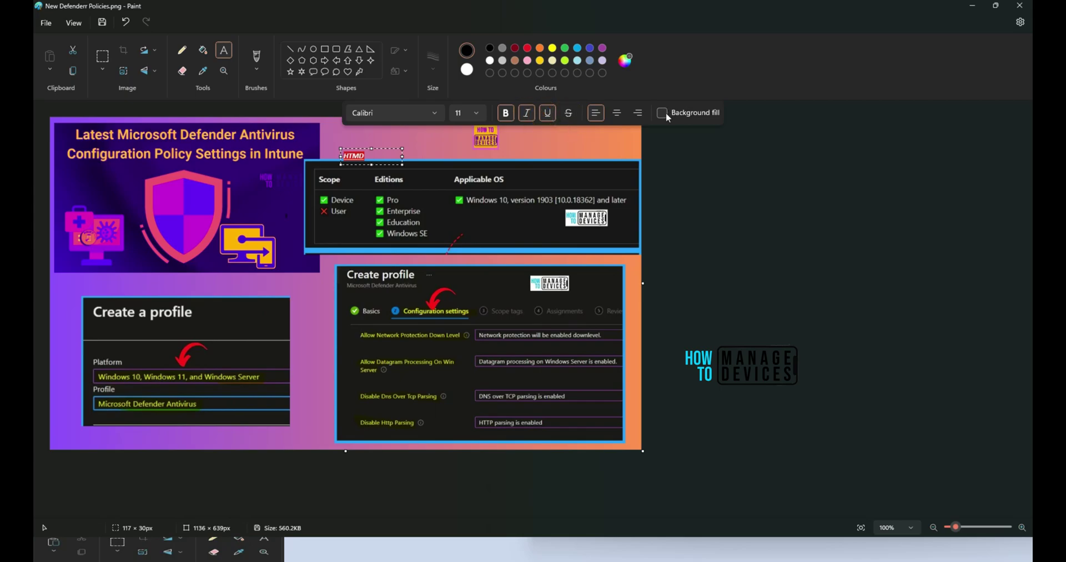
# Step: Draw a red jagged polygon line beside the shield, then go to Paint's settings
pyautogui.click(257, 69)
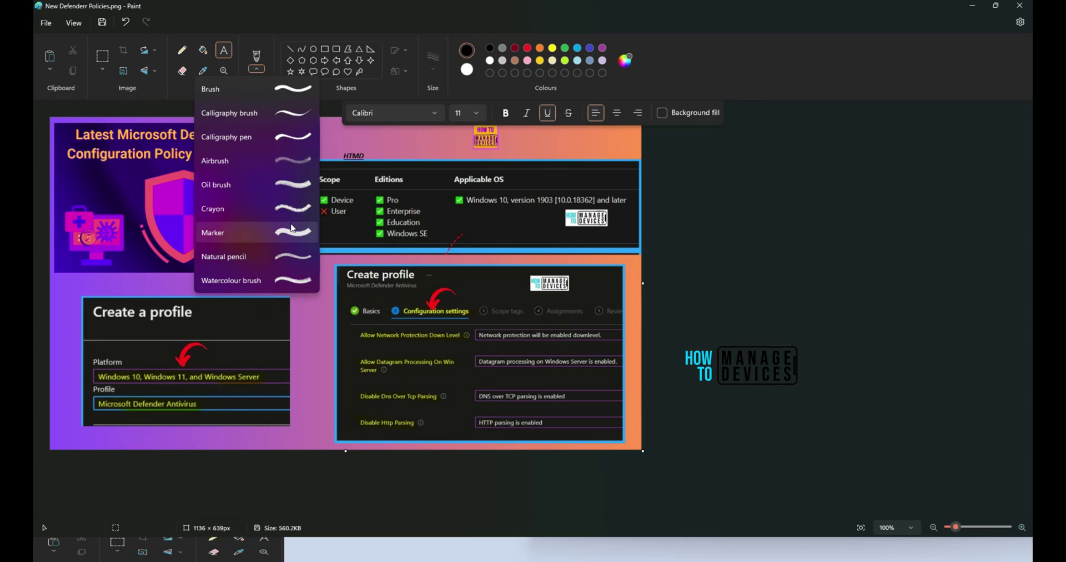
pyautogui.click(289, 218)
pyautogui.click(348, 49)
pyautogui.moveTo(288, 236); pyautogui.dragTo(297, 328)
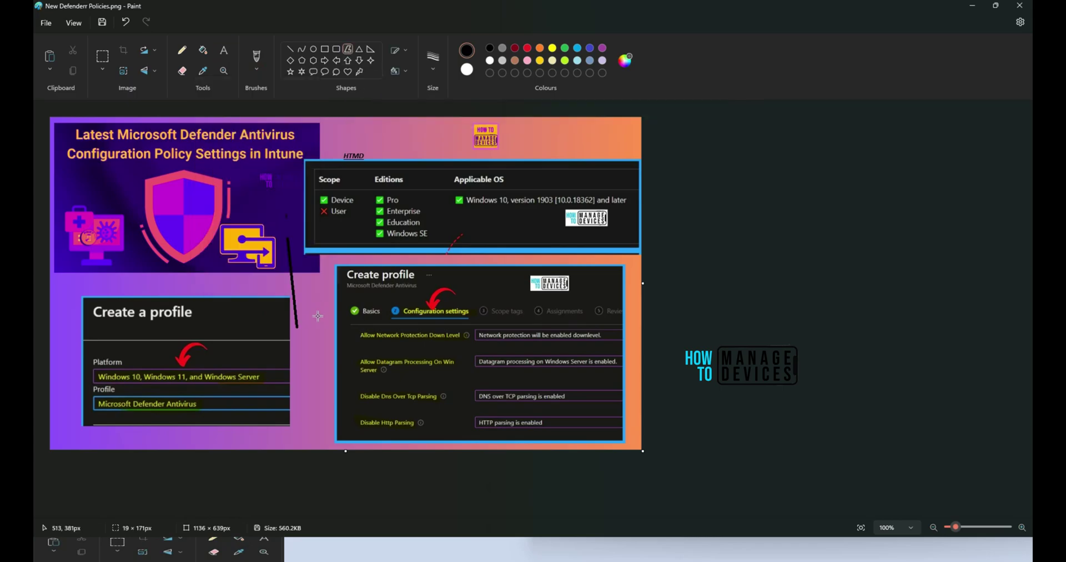
pyautogui.click(320, 321)
pyautogui.click(364, 303)
pyautogui.click(360, 268)
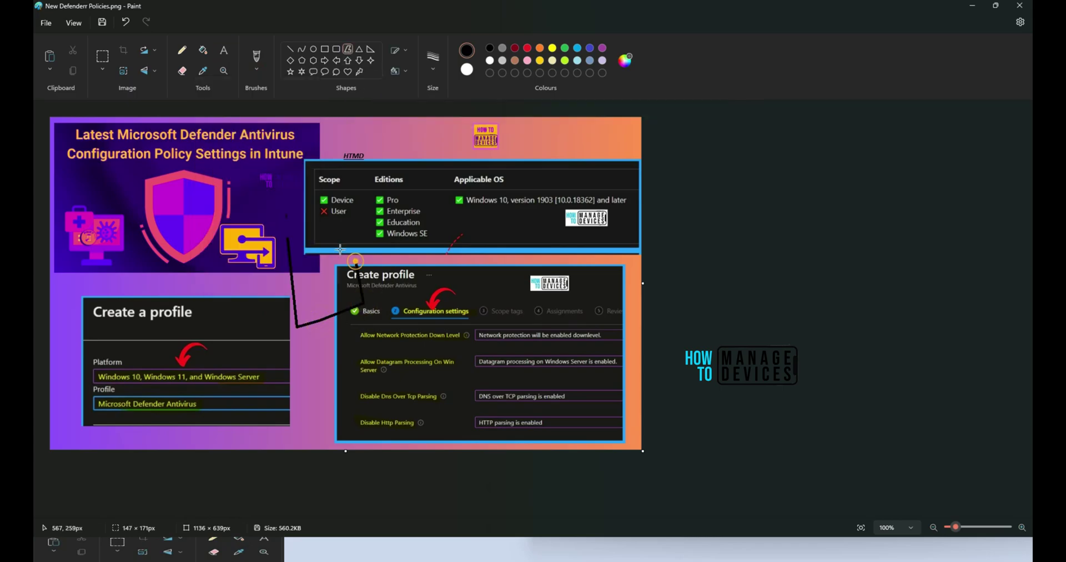
pyautogui.click(330, 240)
pyautogui.click(528, 49)
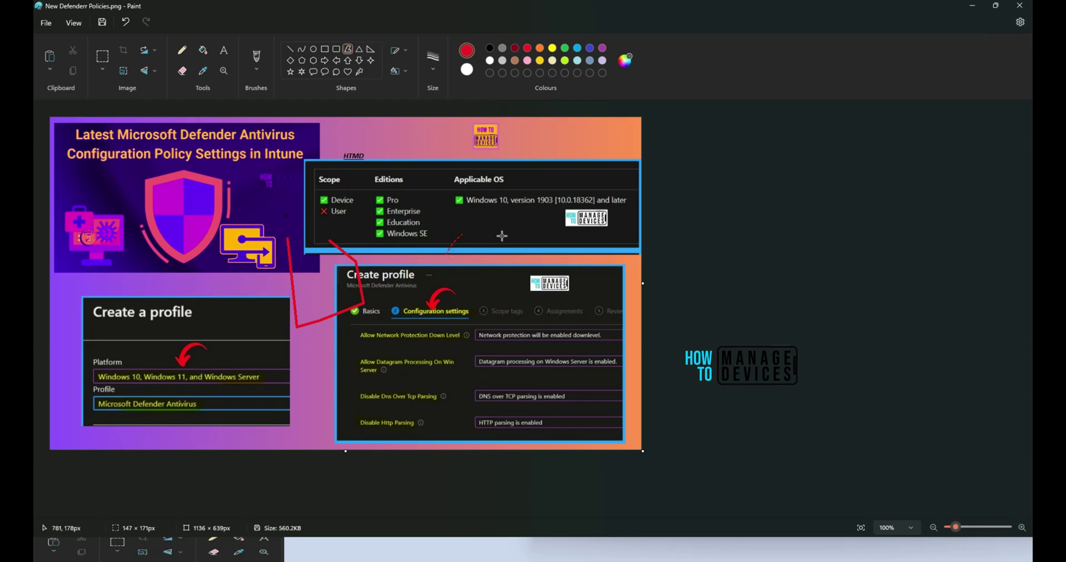
pyautogui.click(1020, 21)
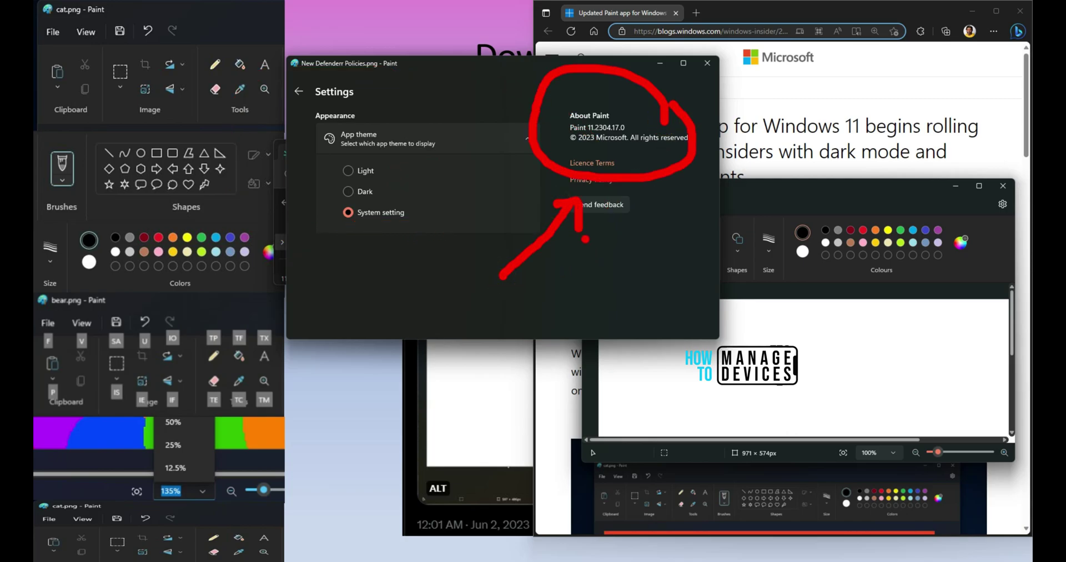
# Step: Return from Settings to the Defender image and show the File menu commands
pyautogui.click(298, 91)
pyautogui.click(300, 82)
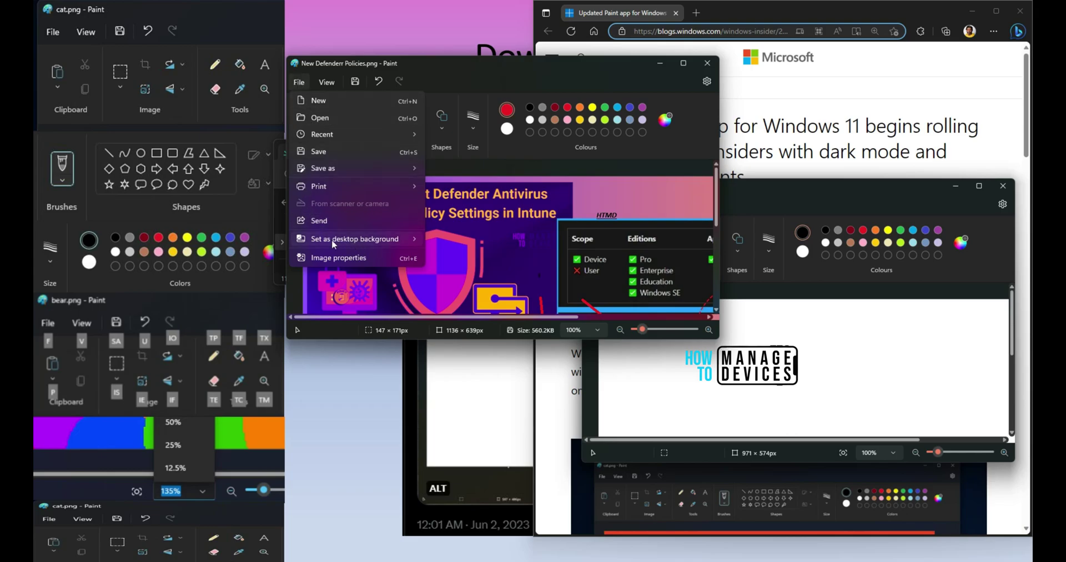
pyautogui.moveTo(319, 187)
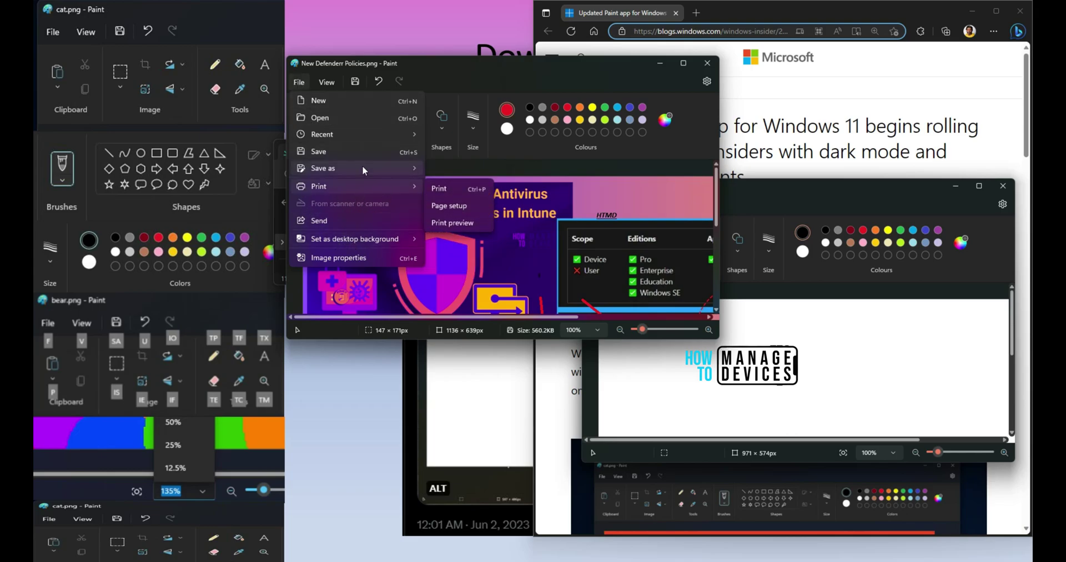
# Step: Check Image properties (1136 × 639 px) without changes, then browse the File and View menus
pyautogui.click(388, 256)
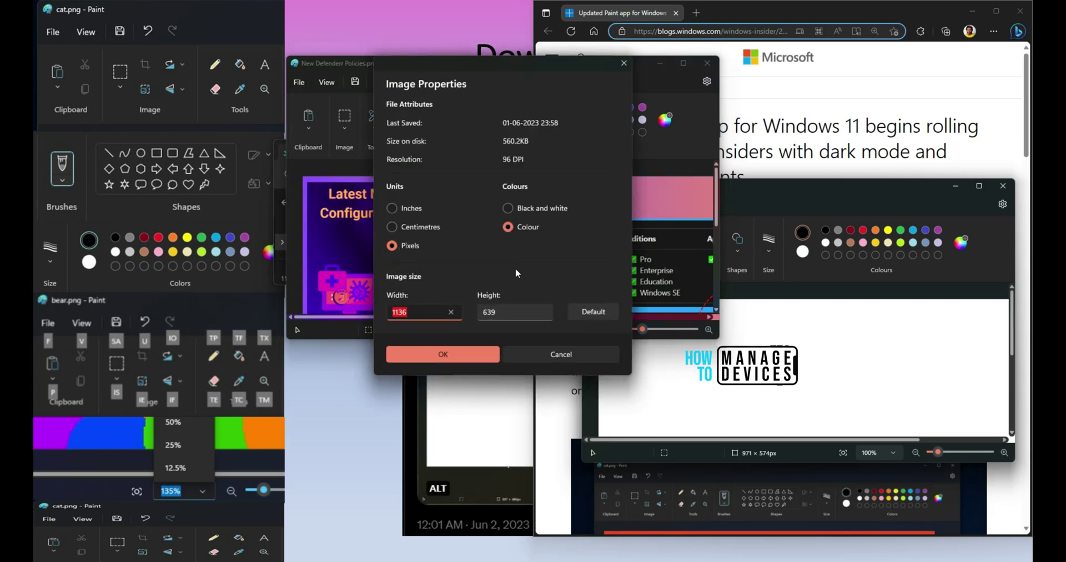
pyautogui.click(553, 354)
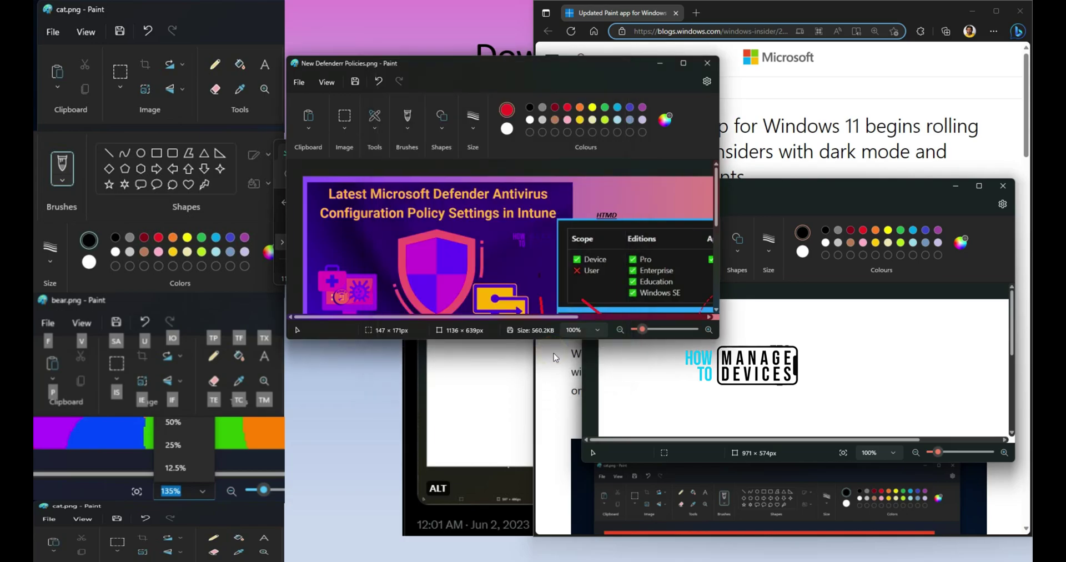
pyautogui.click(299, 81)
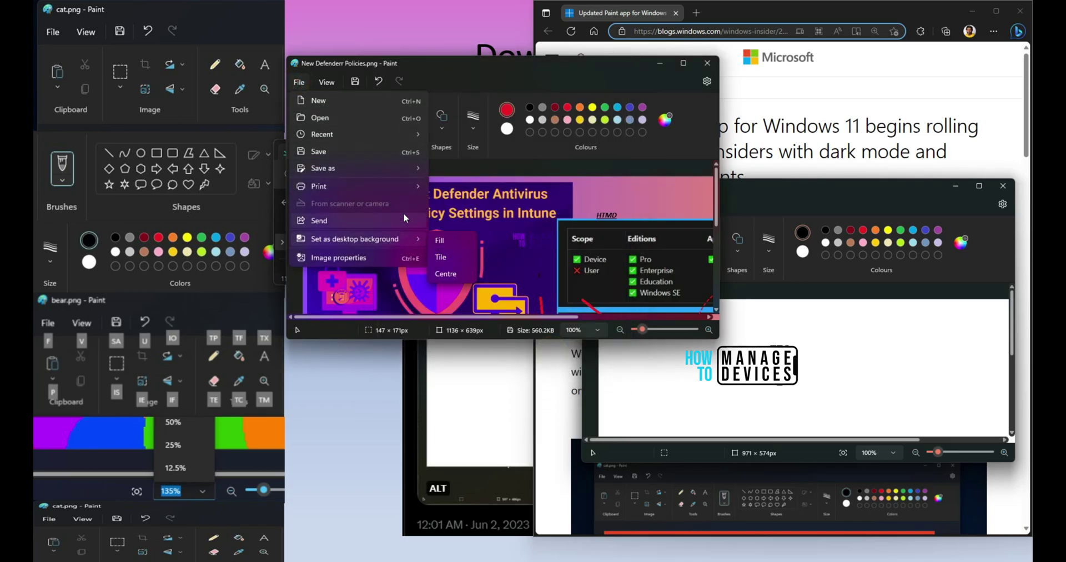
pyautogui.moveTo(322, 135)
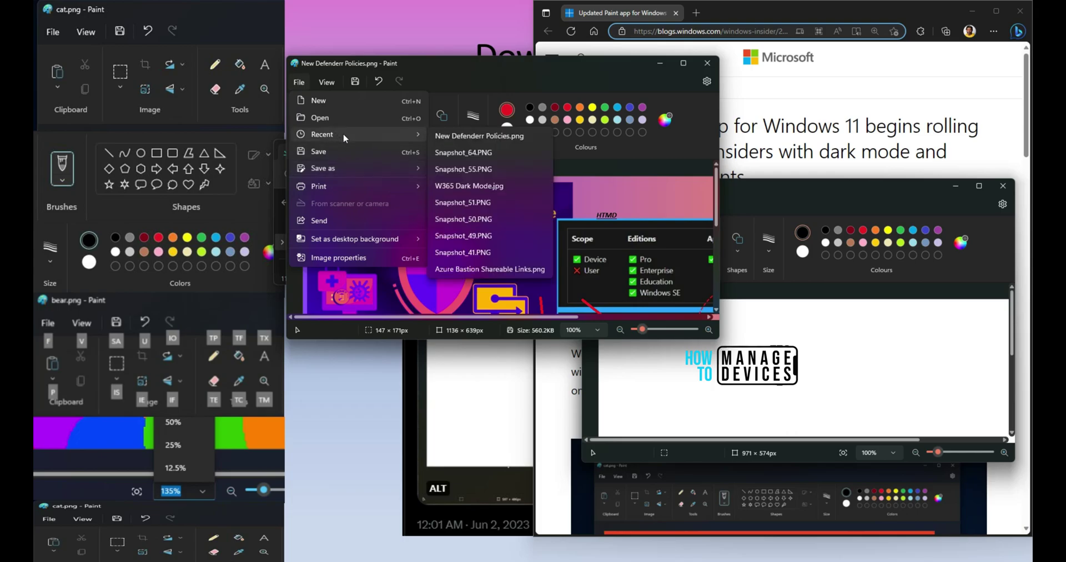
pyautogui.click(327, 82)
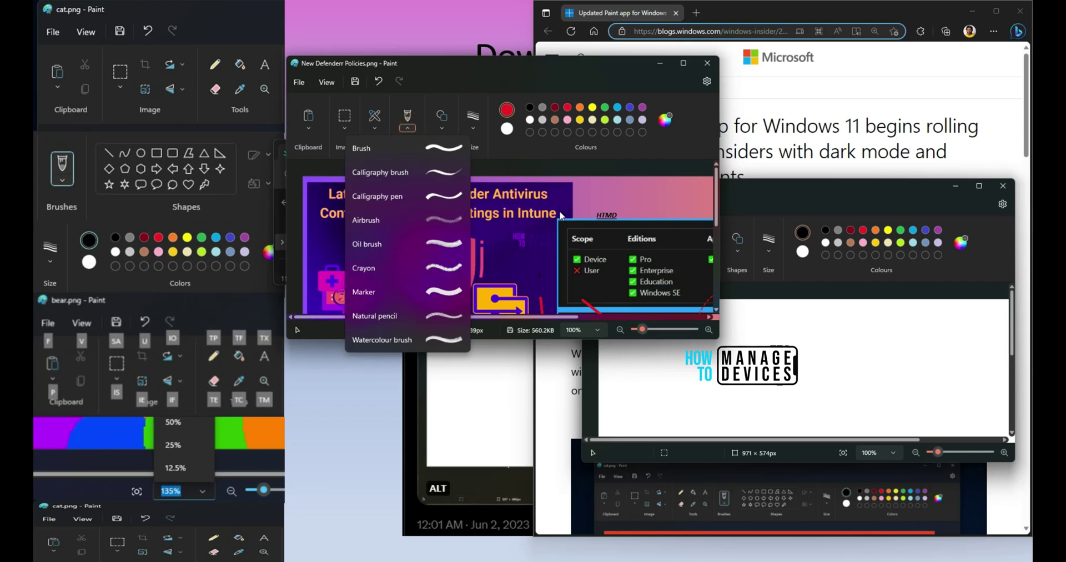
# Step: Preview the stroke size choices and bring up the Edit colours editor
pyautogui.click(561, 216)
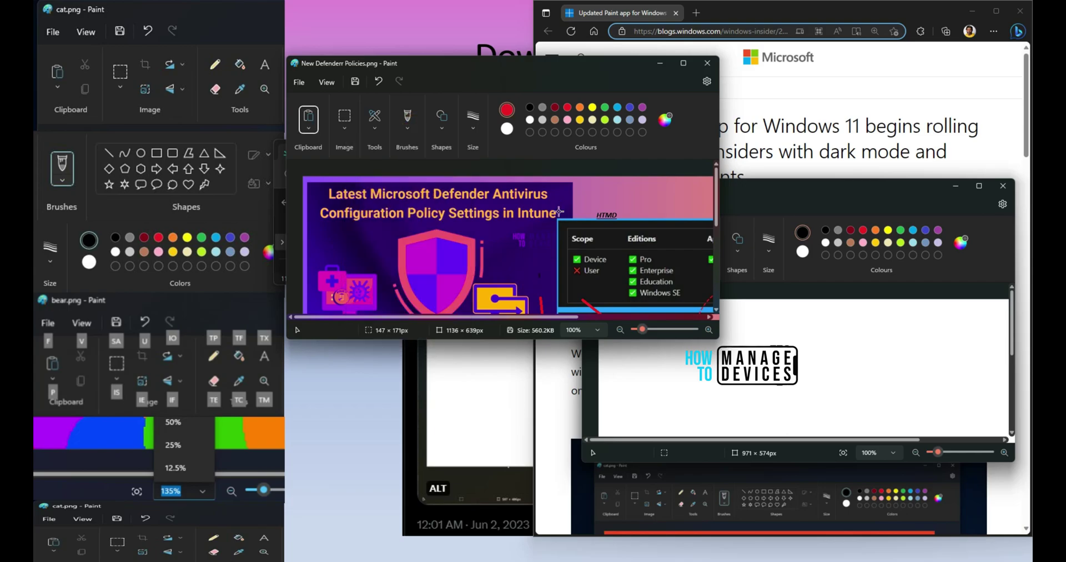
pyautogui.click(479, 139)
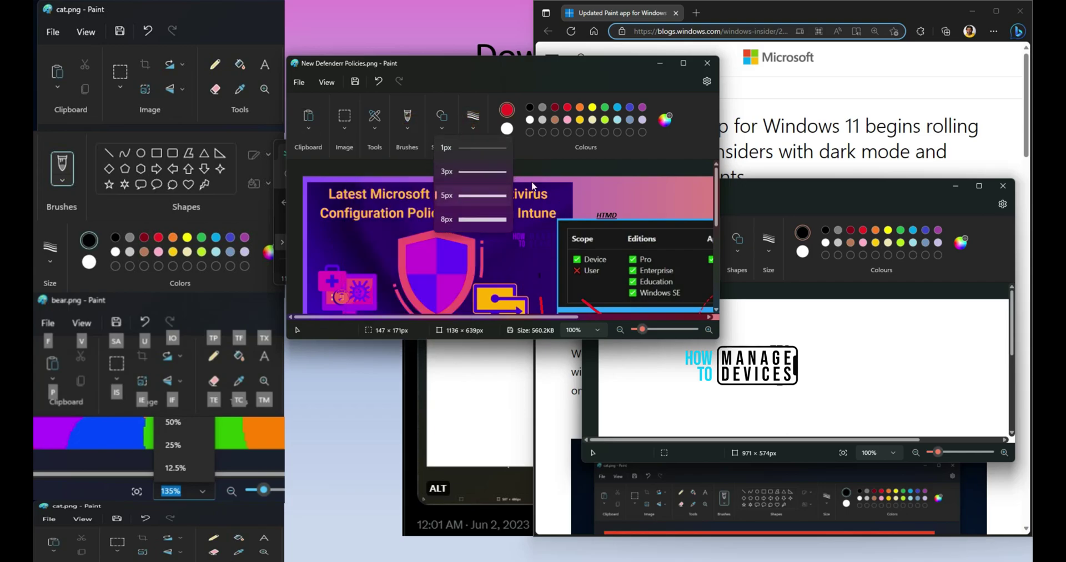
pyautogui.click(581, 180)
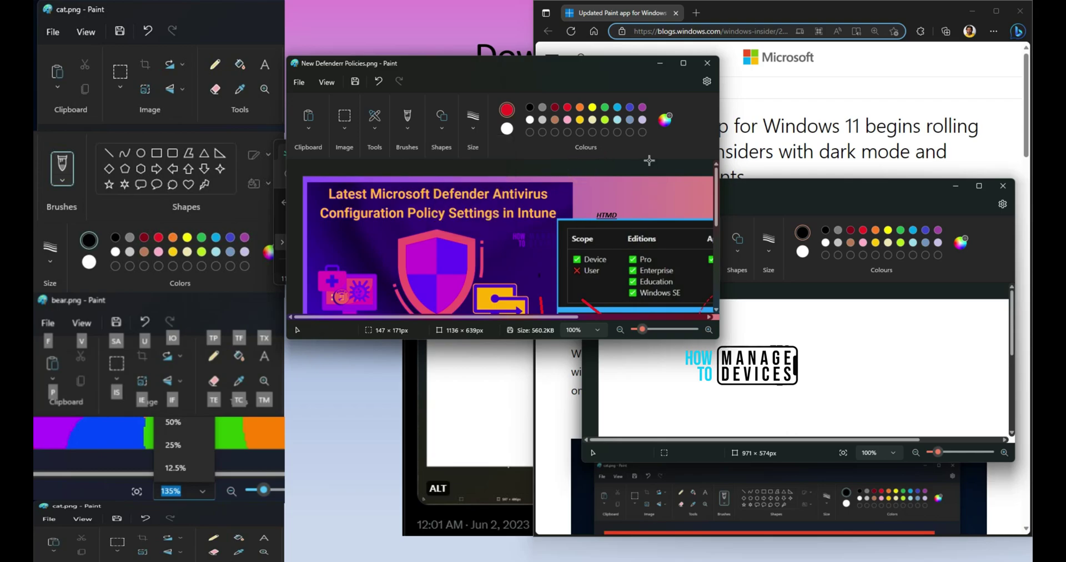
pyautogui.click(665, 120)
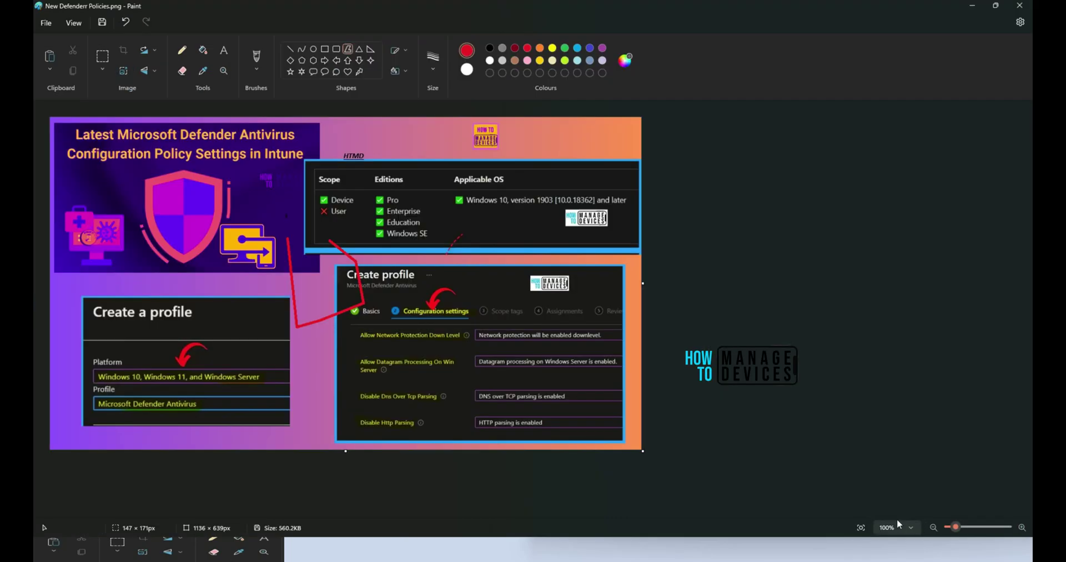
# Step: Zoom the Defender image to 200%, then back to 100%
pyautogui.click(898, 524)
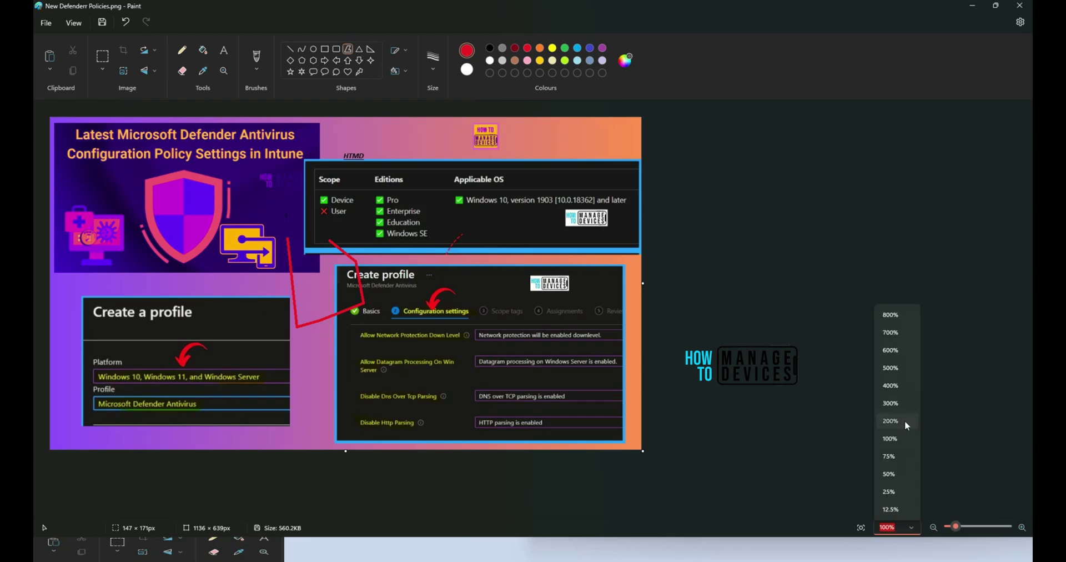
pyautogui.click(904, 420)
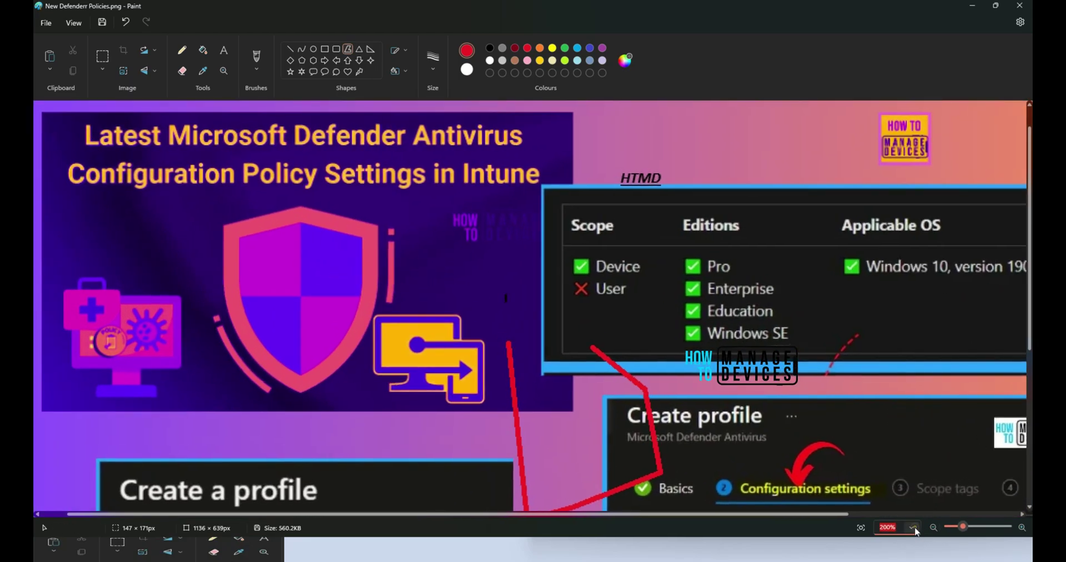
pyautogui.click(916, 529)
pyautogui.click(893, 438)
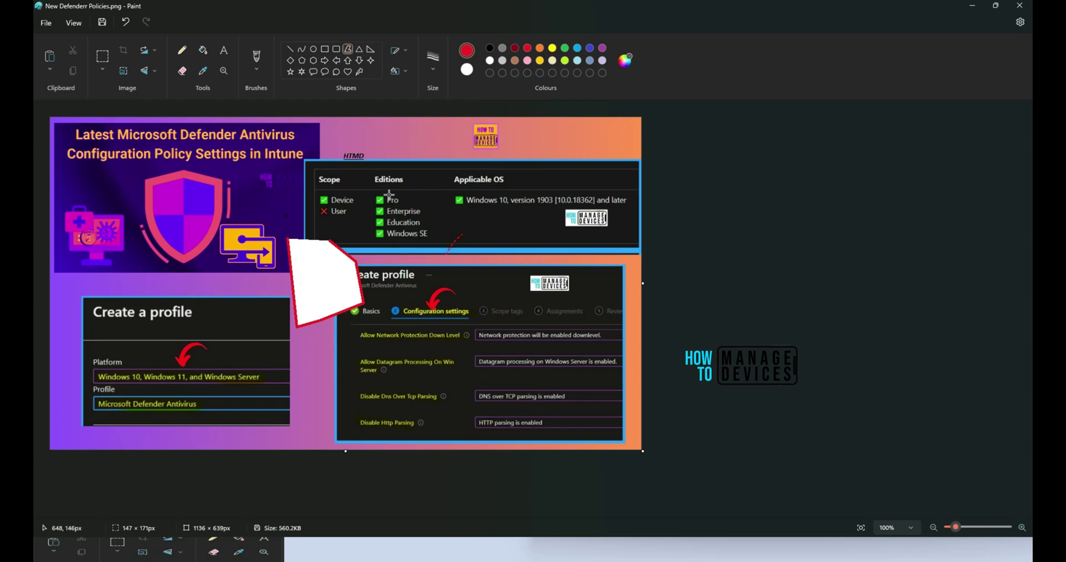
# Step: Add an 'HTMD' label above the table with a white text background
pyautogui.moveTo(367, 144); pyautogui.dragTo(396, 143)
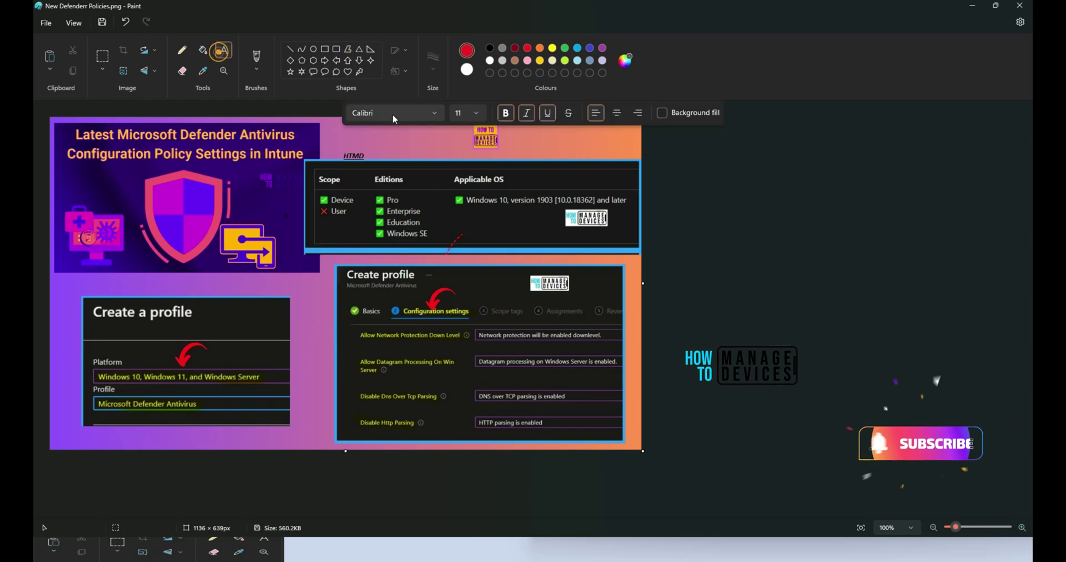
pyautogui.click(396, 143)
pyautogui.write('HTMD')
pyautogui.click(662, 113)
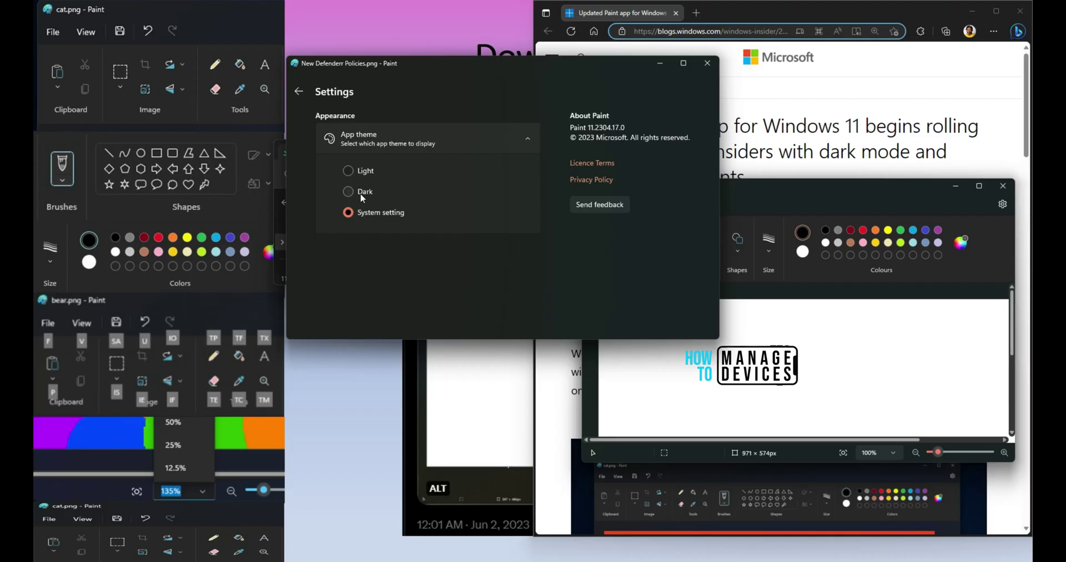
# Step: Toggle the app theme between Dark and Light, finishing on Light
pyautogui.click(349, 192)
pyautogui.click(349, 171)
pyautogui.click(350, 193)
pyautogui.click(357, 183)
pyautogui.click(348, 171)
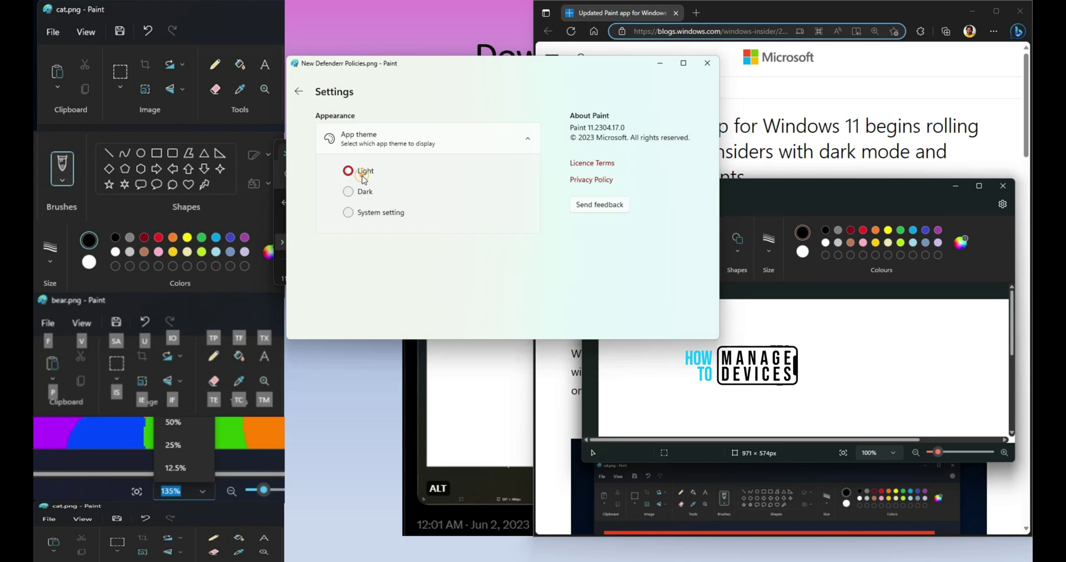